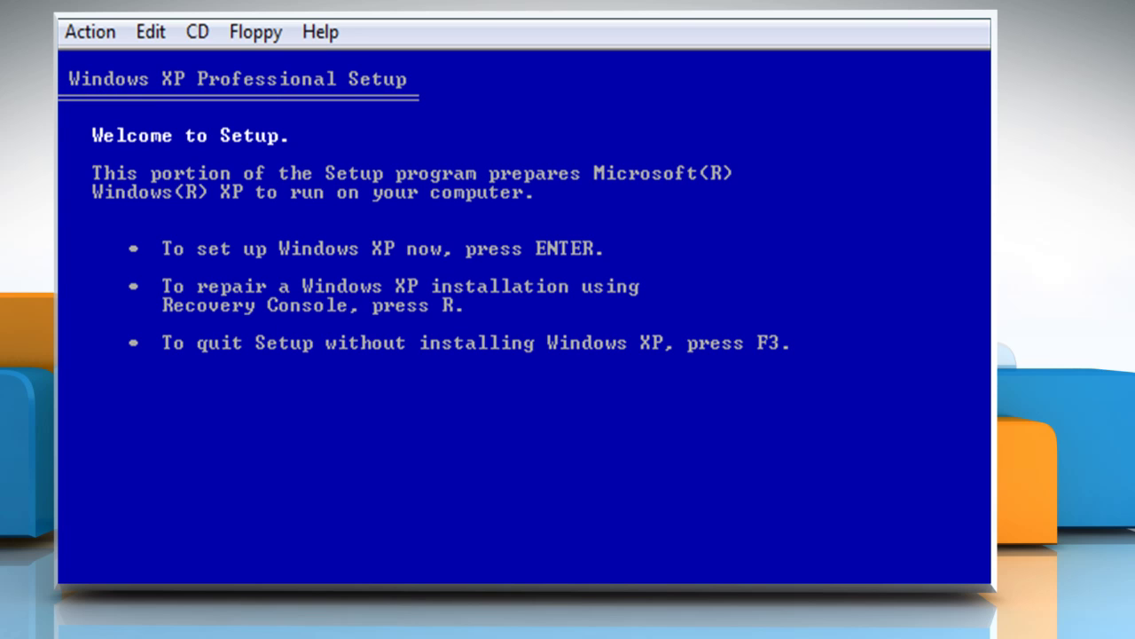
Step: Accept the XP licence and create a 10240 MB C: partition, leaving the rest unpartitioned
key("Return")
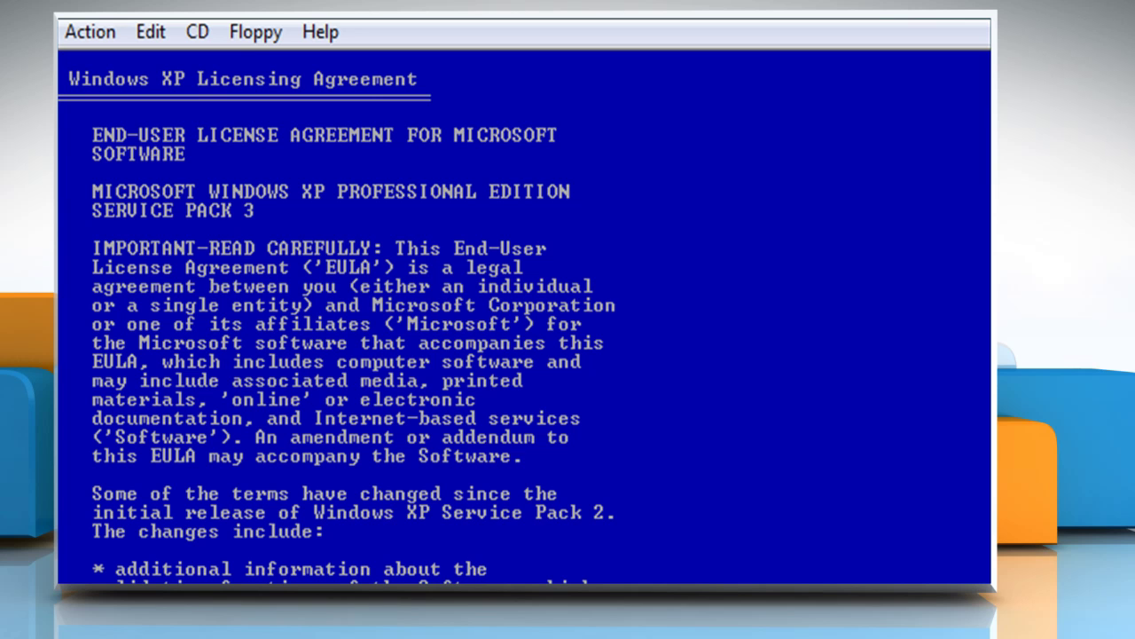
key("F8")
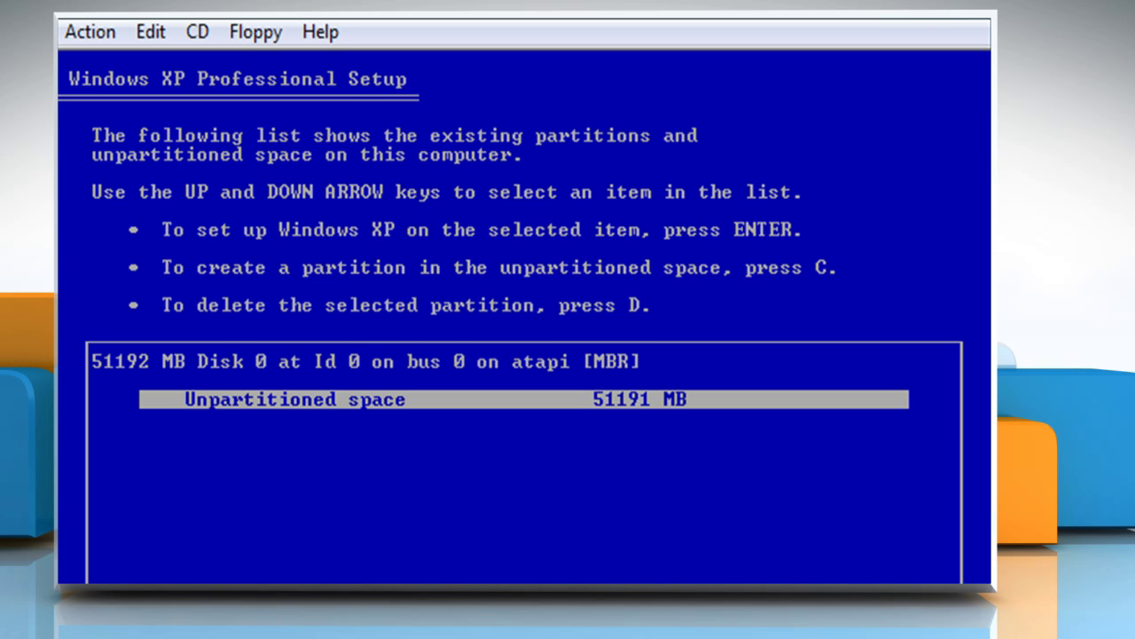
key("c")
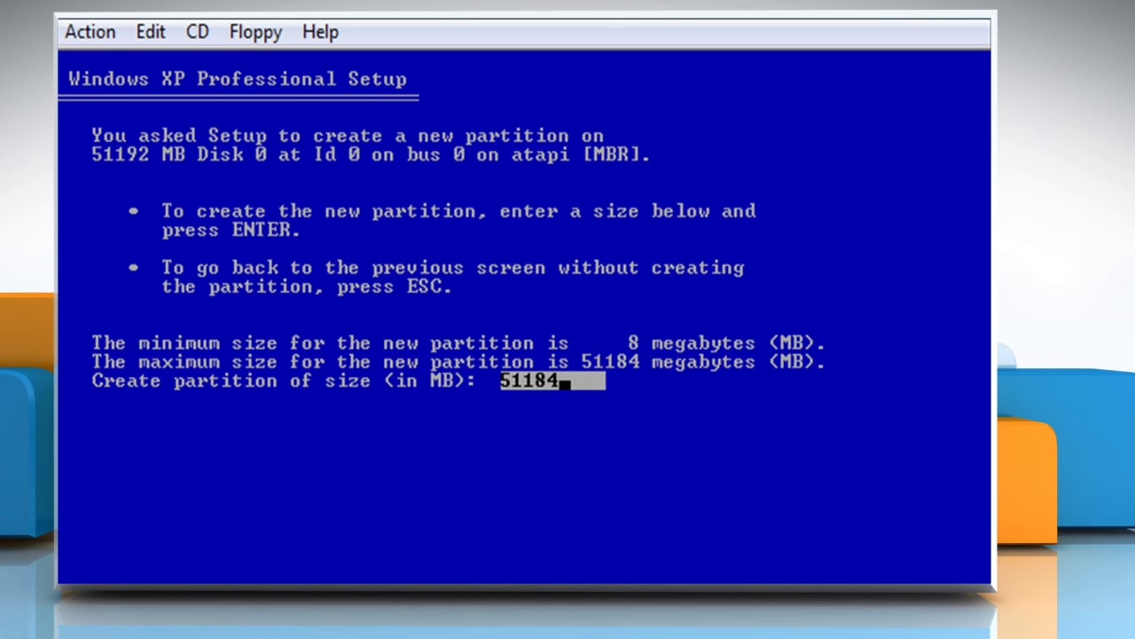
key("BackSpace")
key("BackSpace")
key("BackSpace")
key("BackSpace")
key("BackSpace")
type("10")
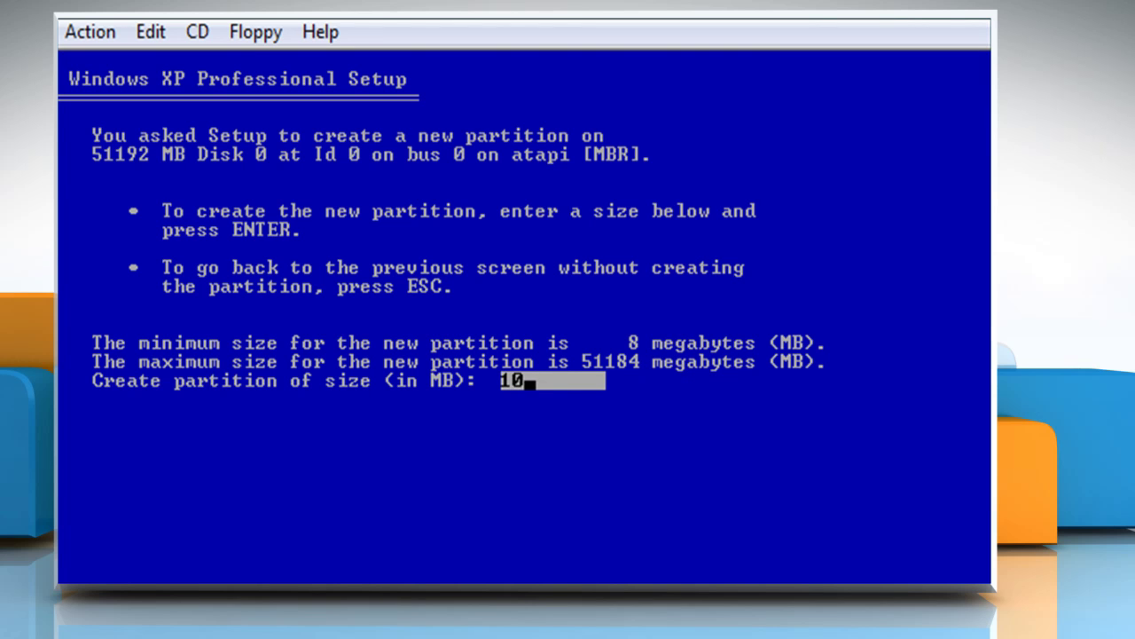
type("240")
key("Return")
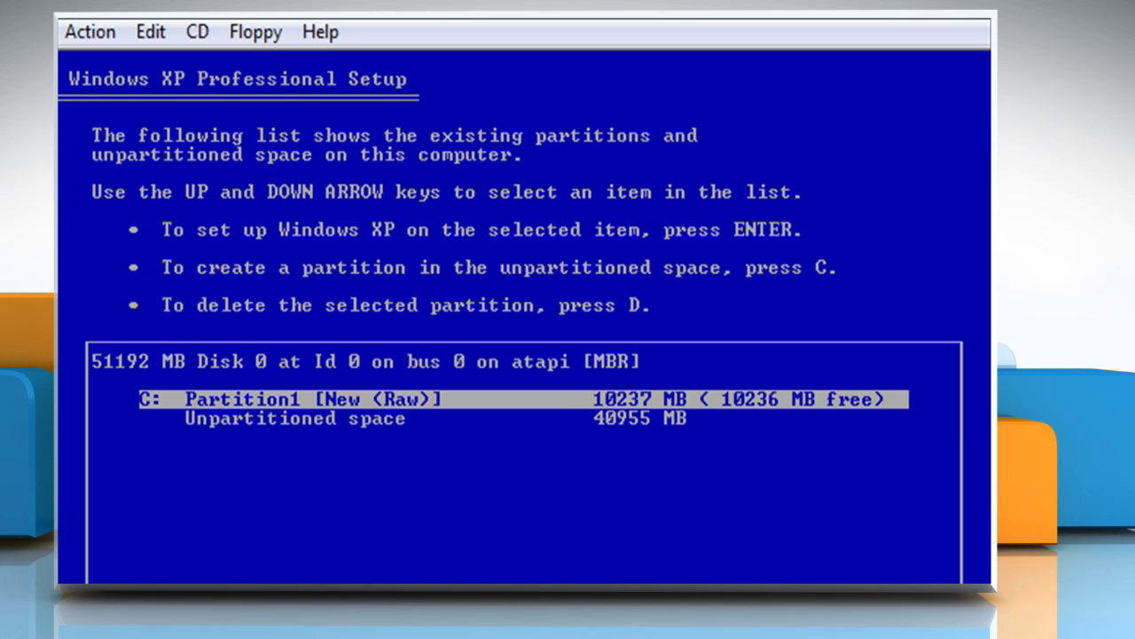
Step: Install Windows XP on the new C: partition, quick-formatted as NTFS
key("Return")
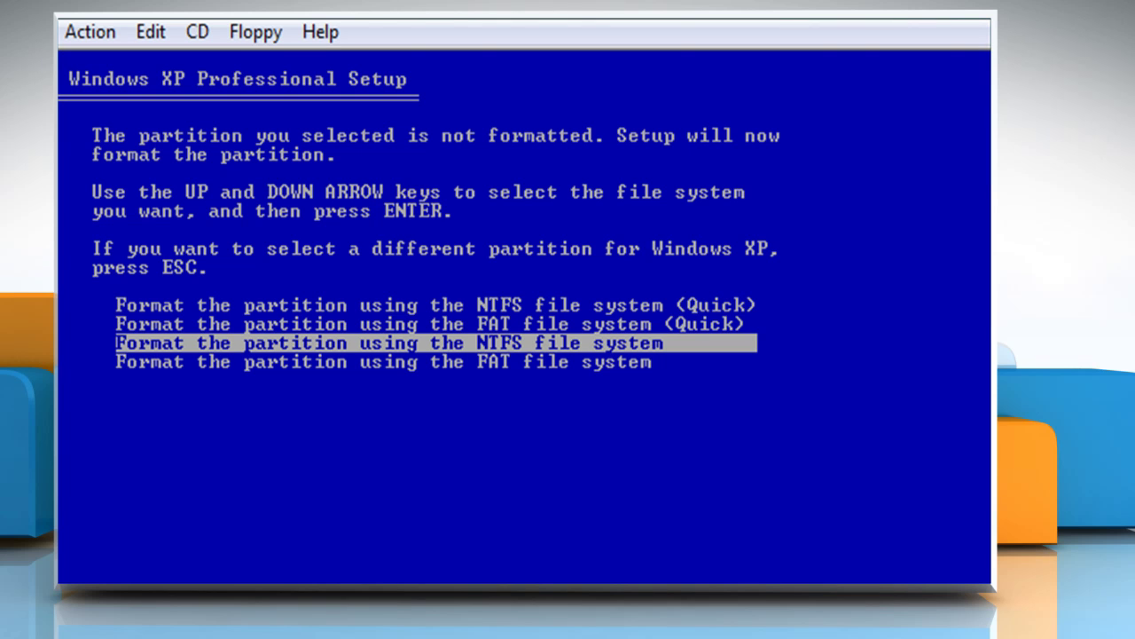
key("Up")
key("Up")
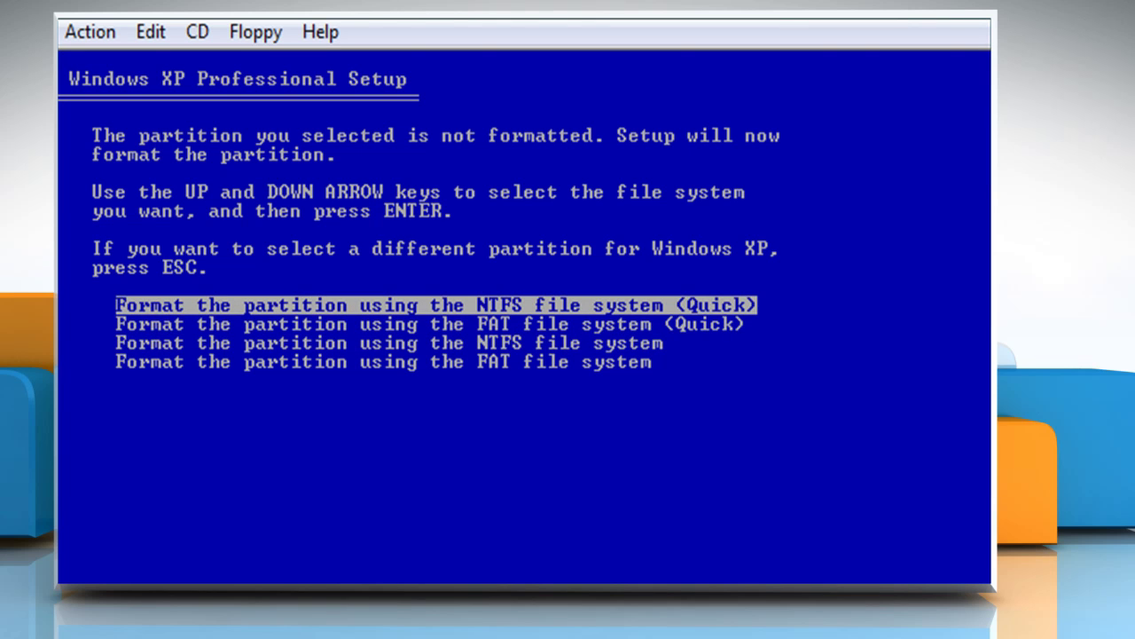
key("Return")
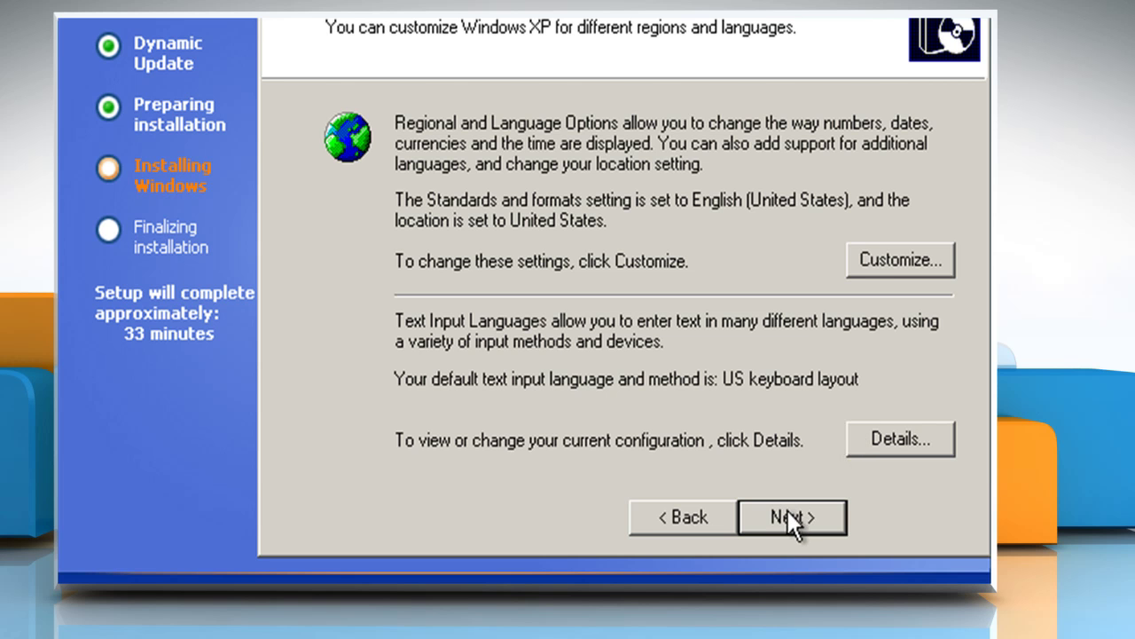
Step: Accept the regional options, enter the owner's name and the Windows XP product key
left_click(787, 510)
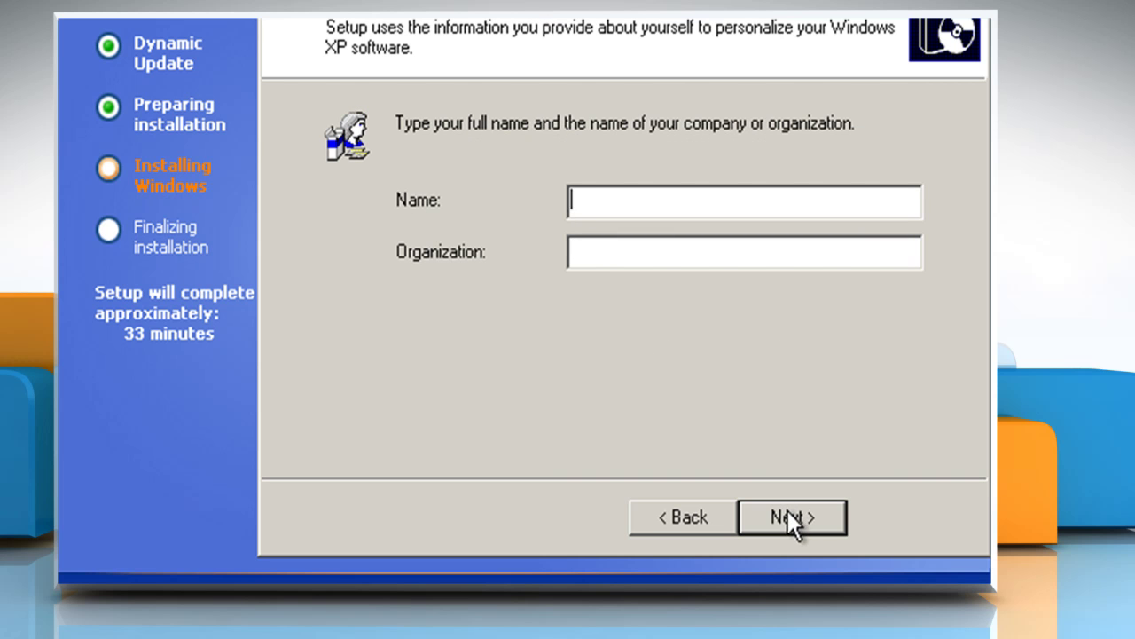
type("John")
type("Any")
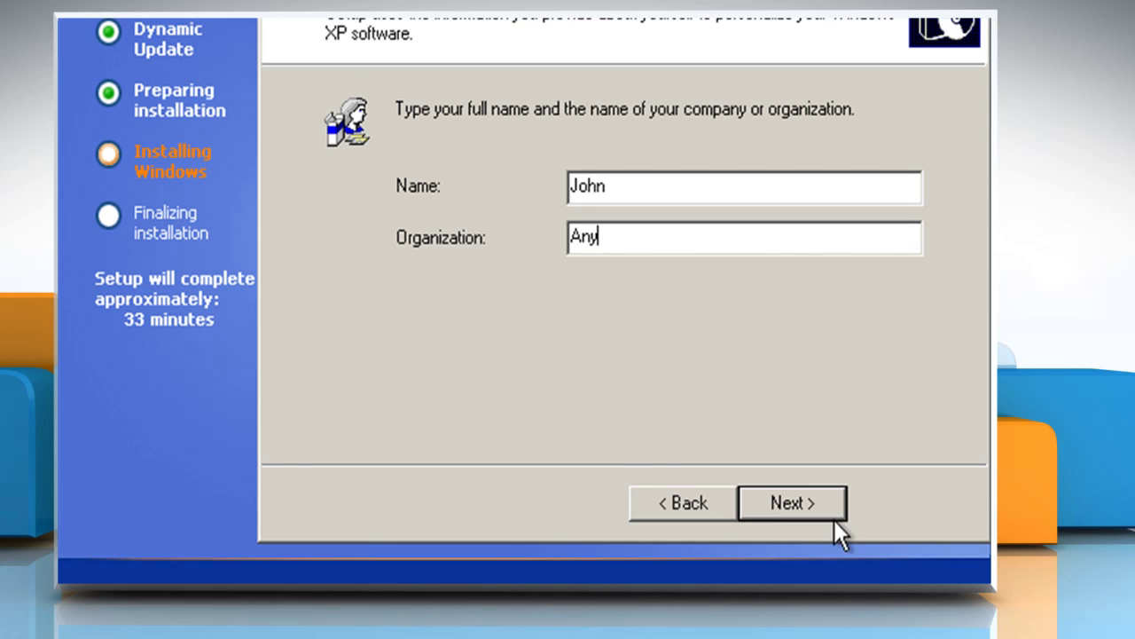
left_click(834, 531)
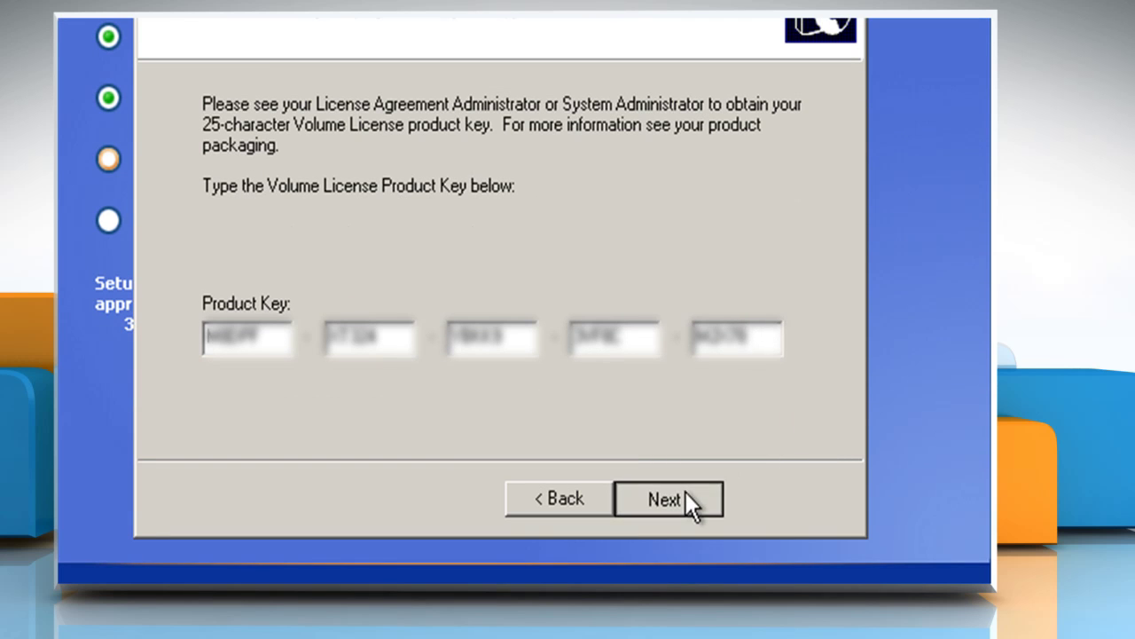
left_click(686, 491)
Step: Keep the default computer name, date and time, and Typical network settings
left_click(685, 491)
left_click(685, 491)
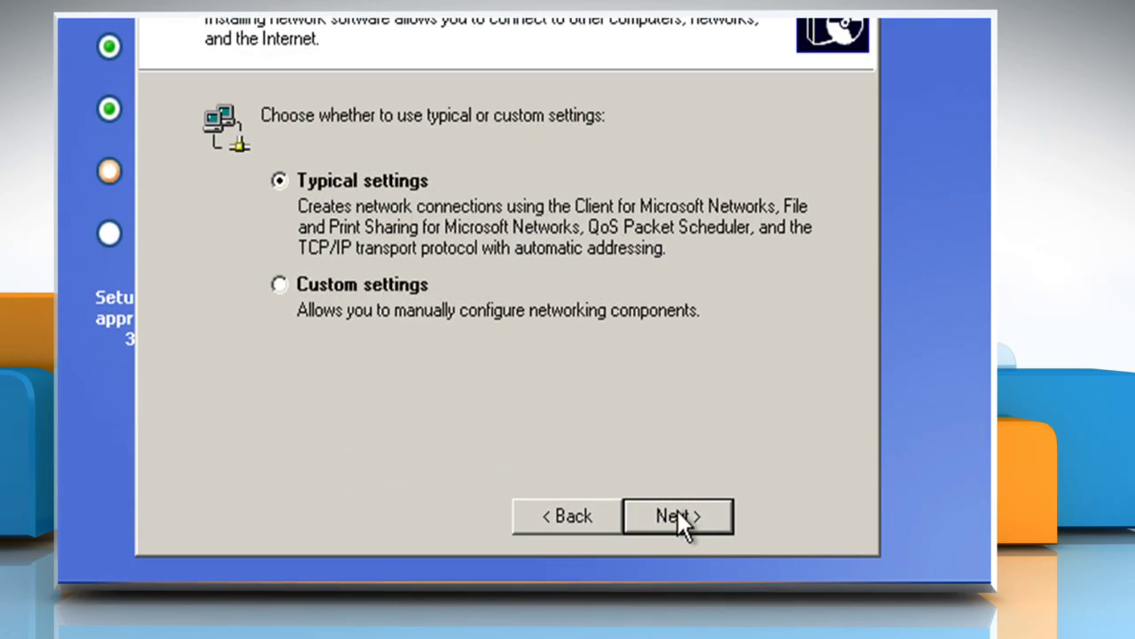
left_click(679, 513)
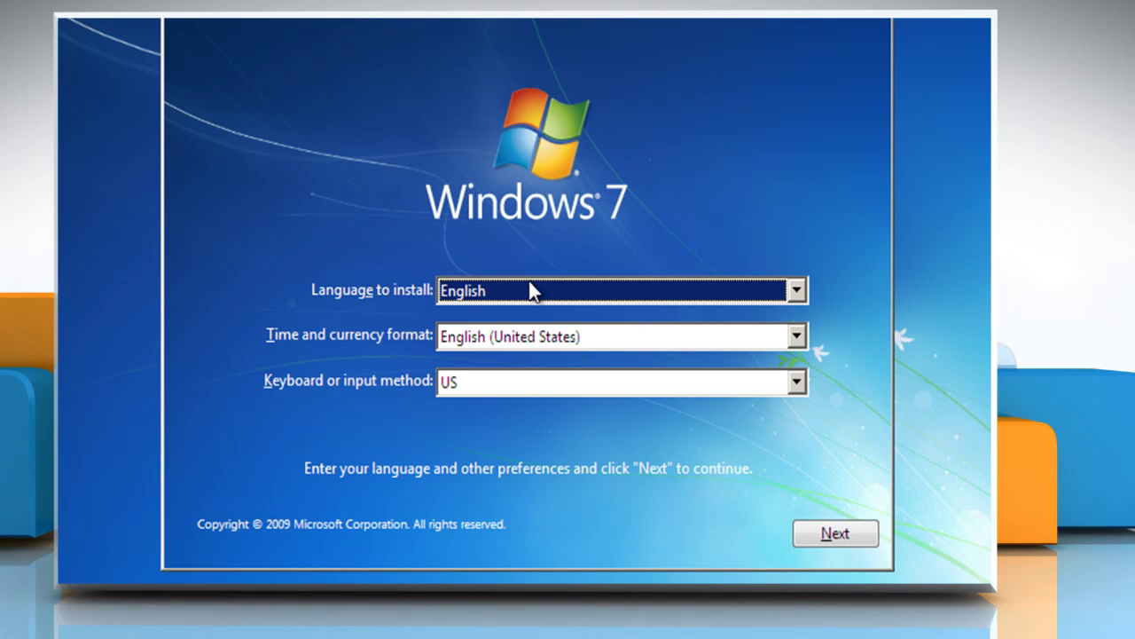
Step: Keep English and US keyboard settings, start Windows 7 installation, and accept the license terms
left_click(835, 535)
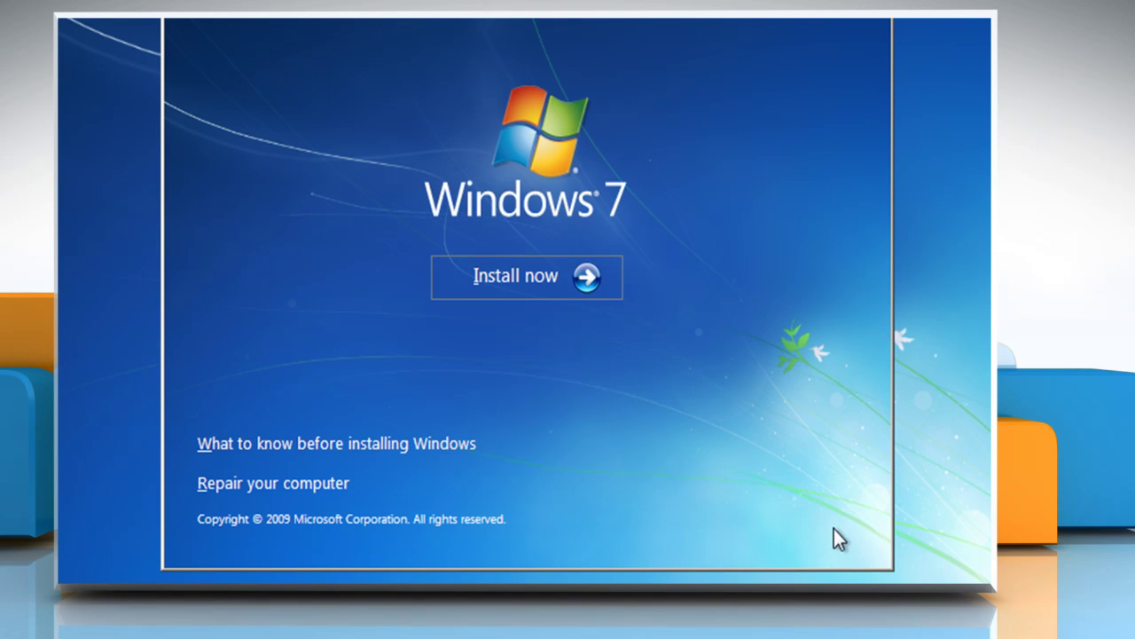
left_click(524, 288)
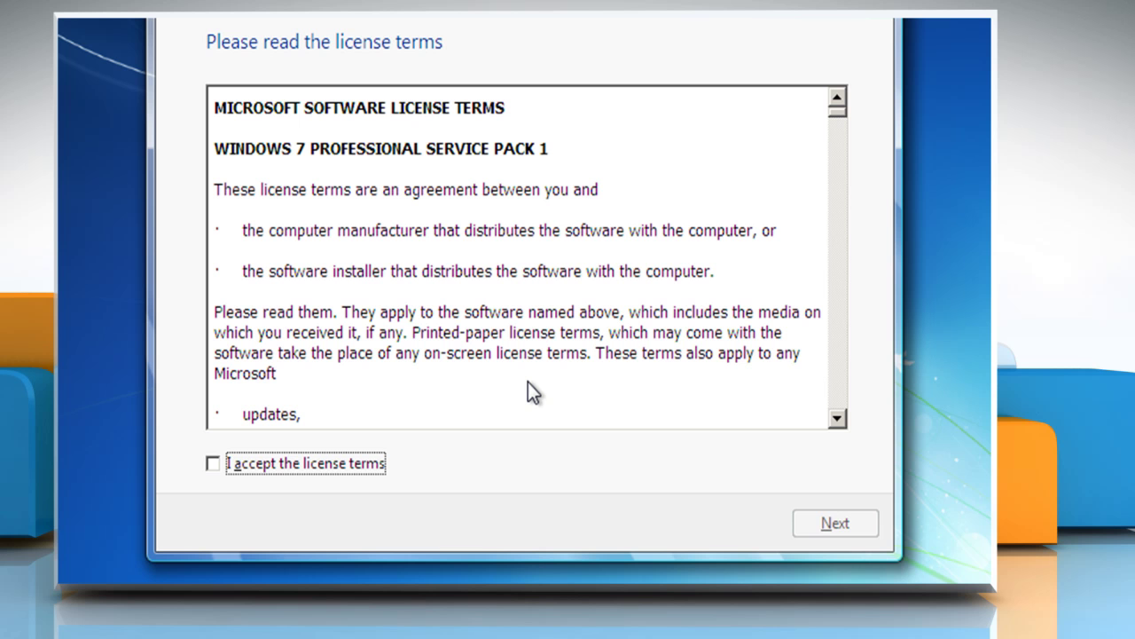
left_click(212, 463)
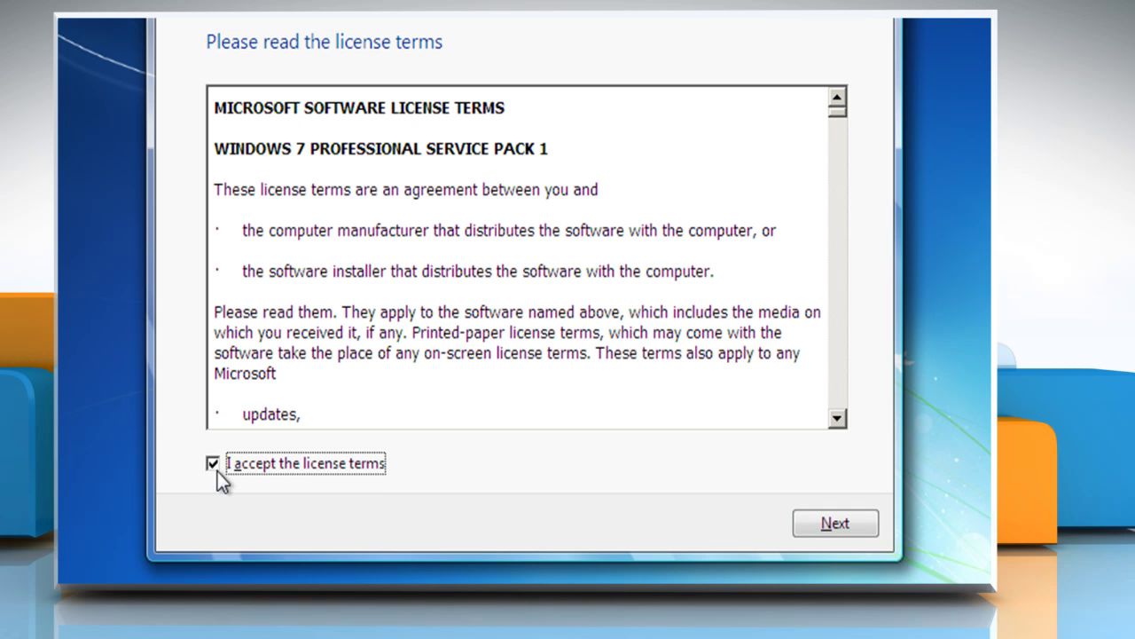
left_click(814, 529)
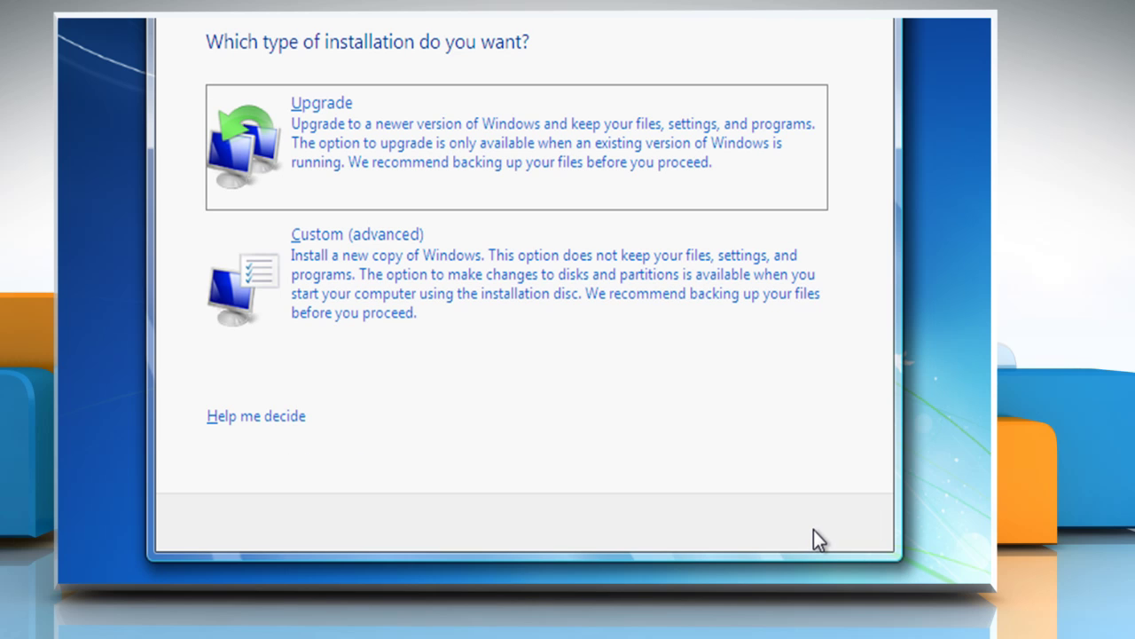
Step: Choose a custom install onto Disk 0's 40.0 GB unallocated space and begin installing
left_click(390, 266)
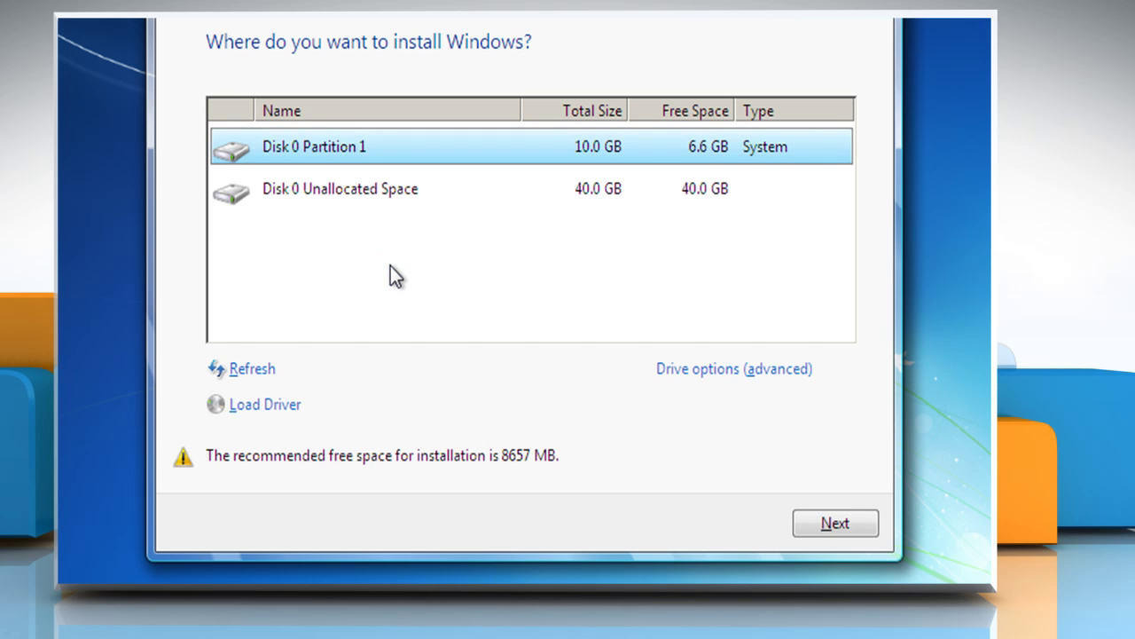
left_click(411, 203)
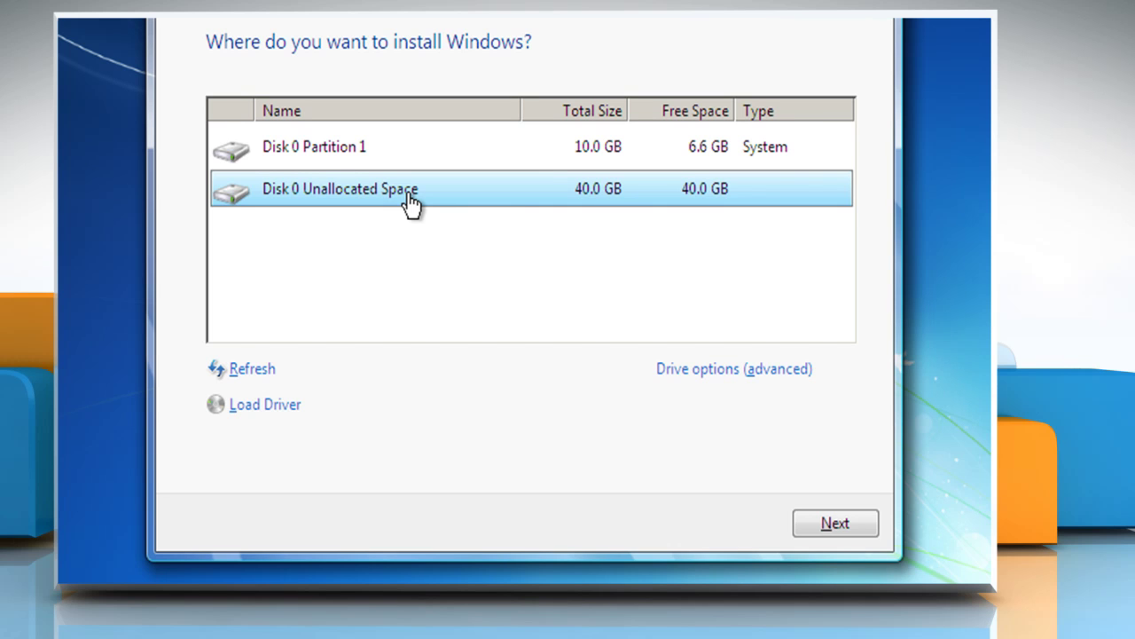
left_click(710, 368)
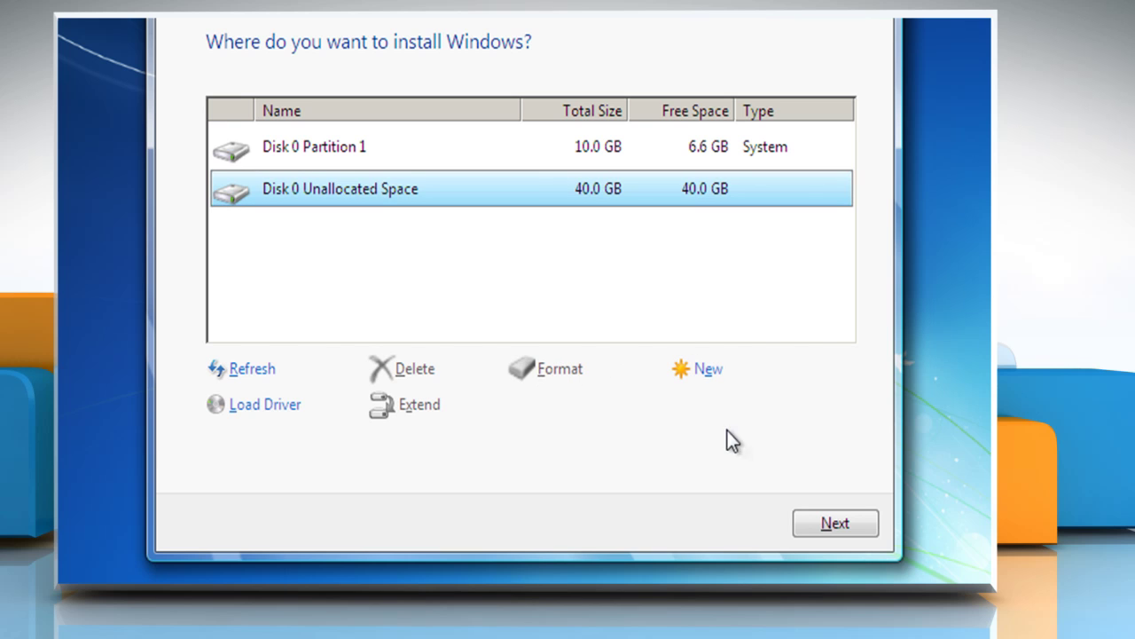
left_click(842, 521)
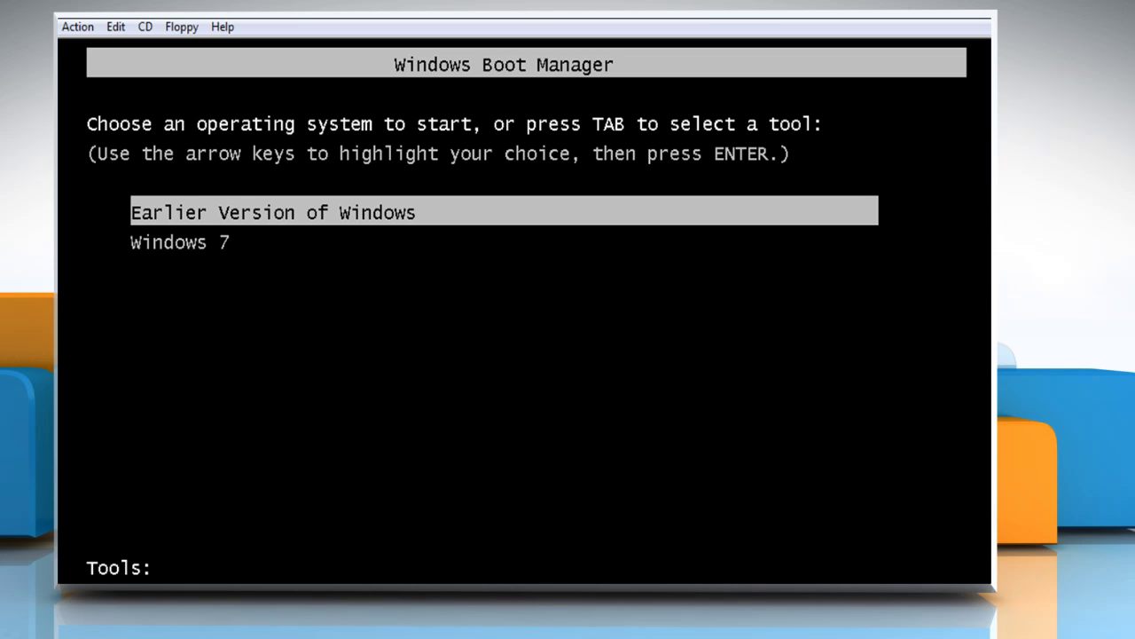
Step: Boot Windows 7 from Boot Manager, enter a user name, and accept the date and time settings
key("Down")
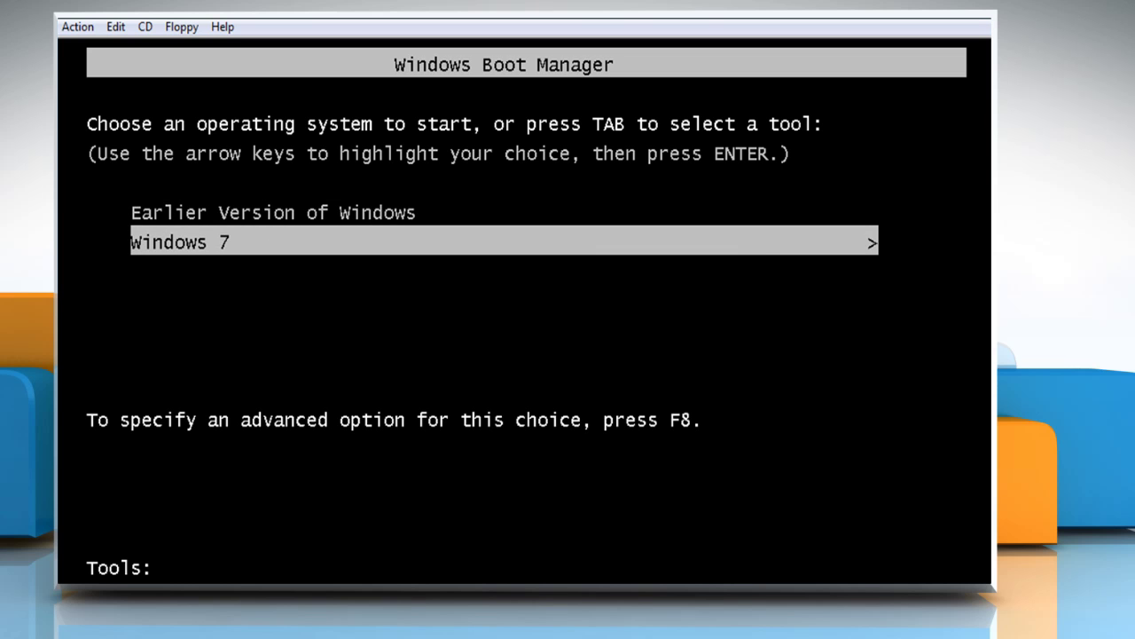
key("Return")
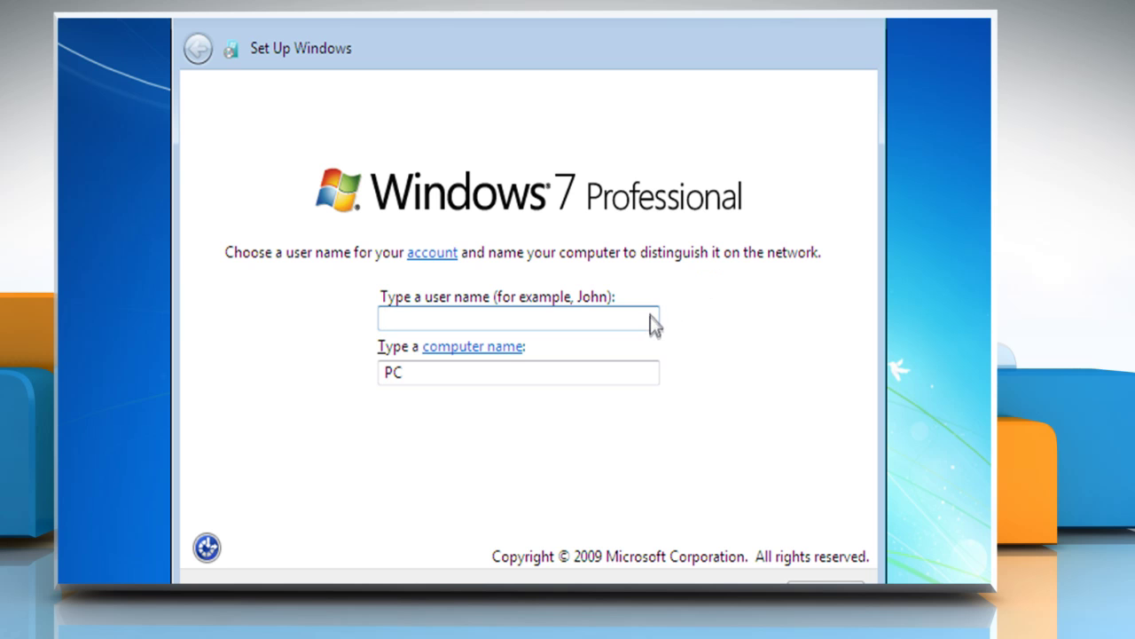
type("Adam")
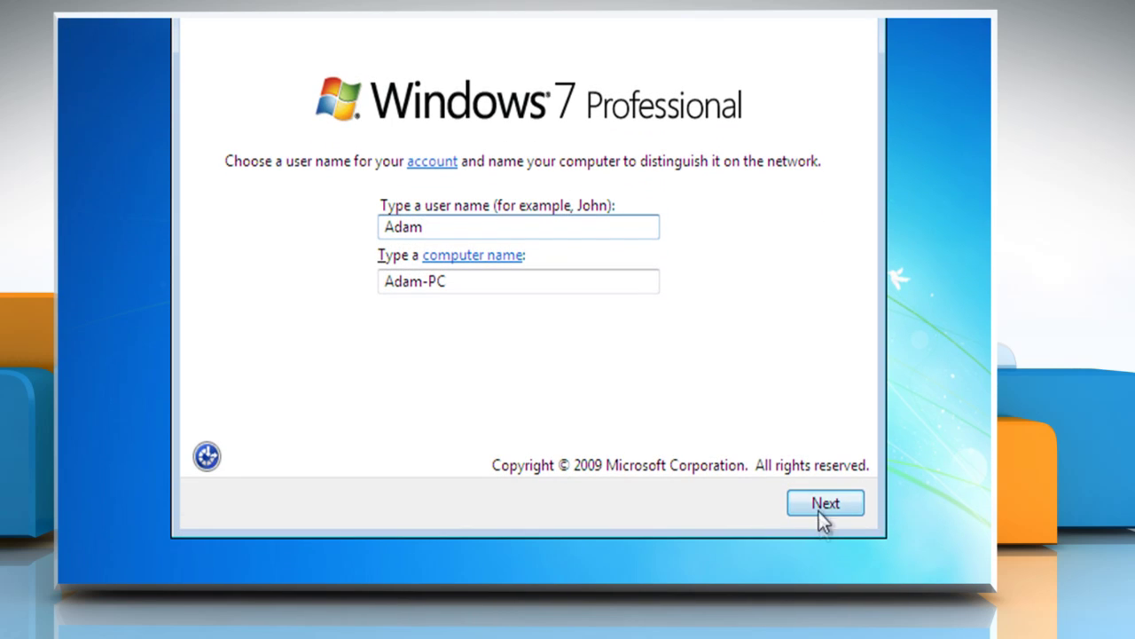
left_click(819, 511)
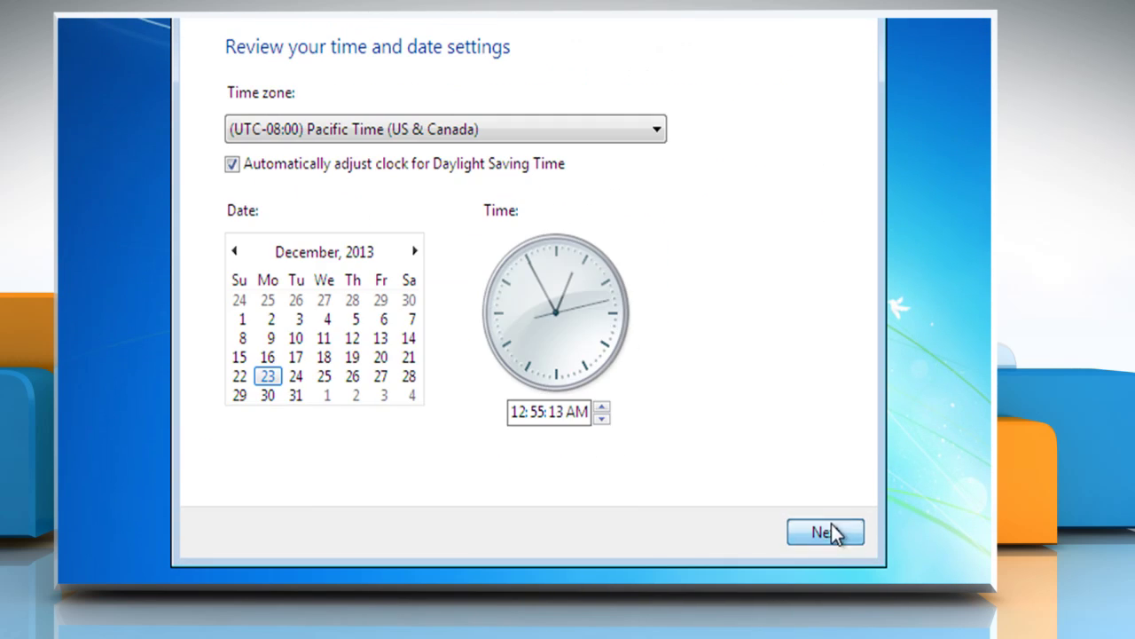
left_click(829, 530)
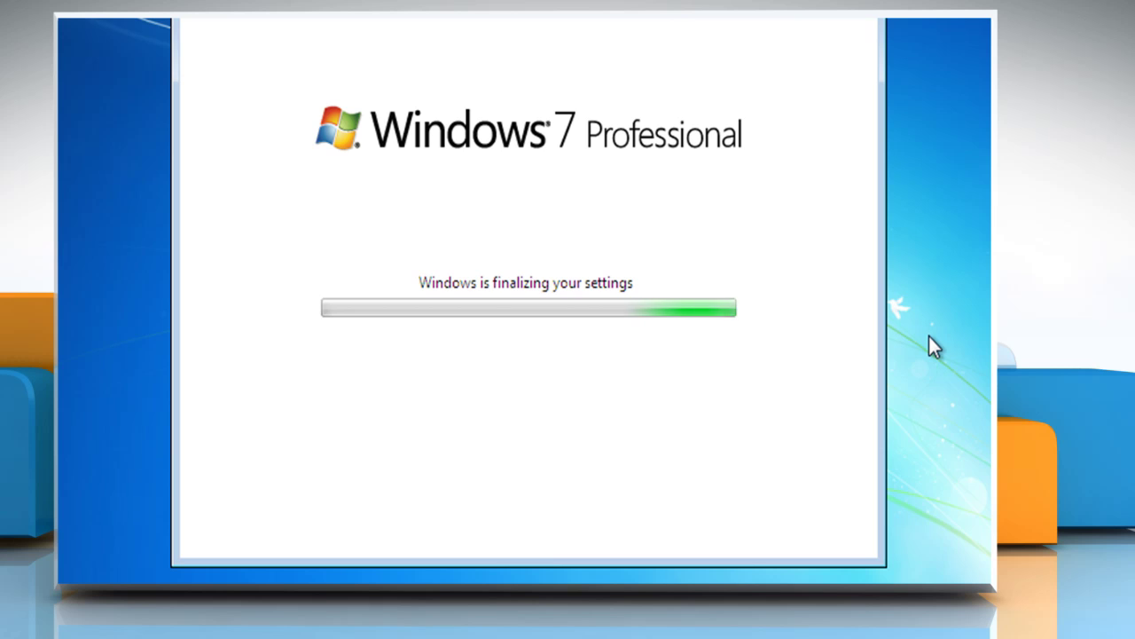